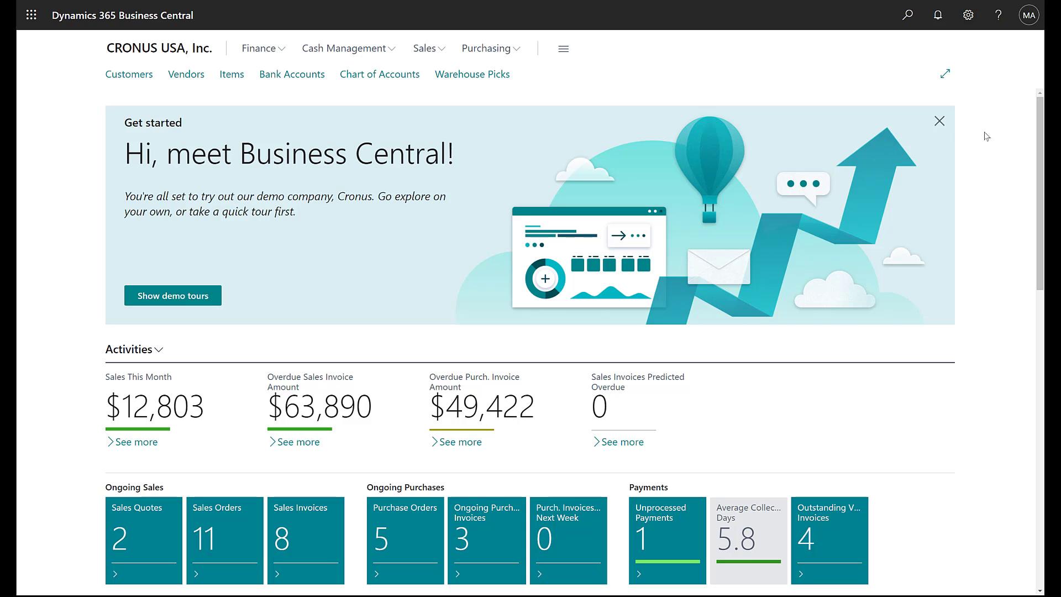
Find Bank Account Reconciliations with the 'bank recon' search and start a new reconciliation.
{"action": "left_click", "coordinate": [908, 16]}
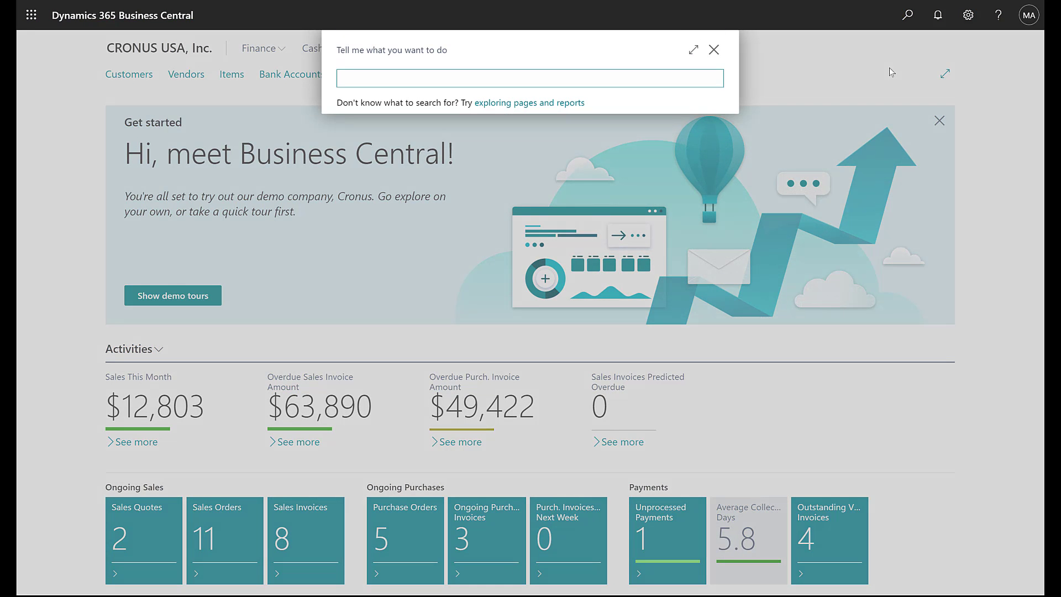
{"action": "type", "text": "bank recon"}
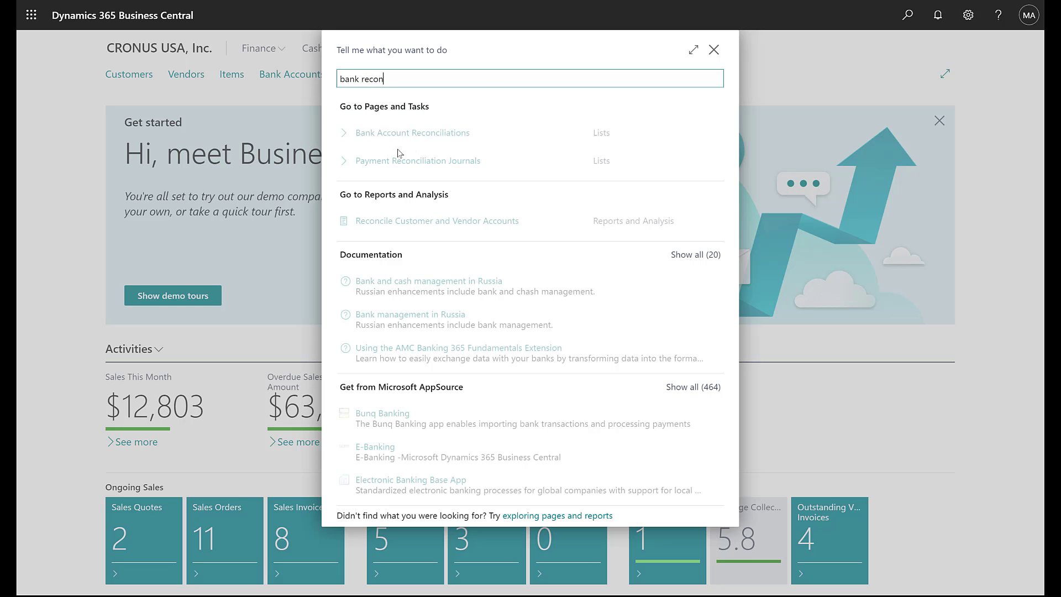
{"action": "left_click", "coordinate": [406, 143]}
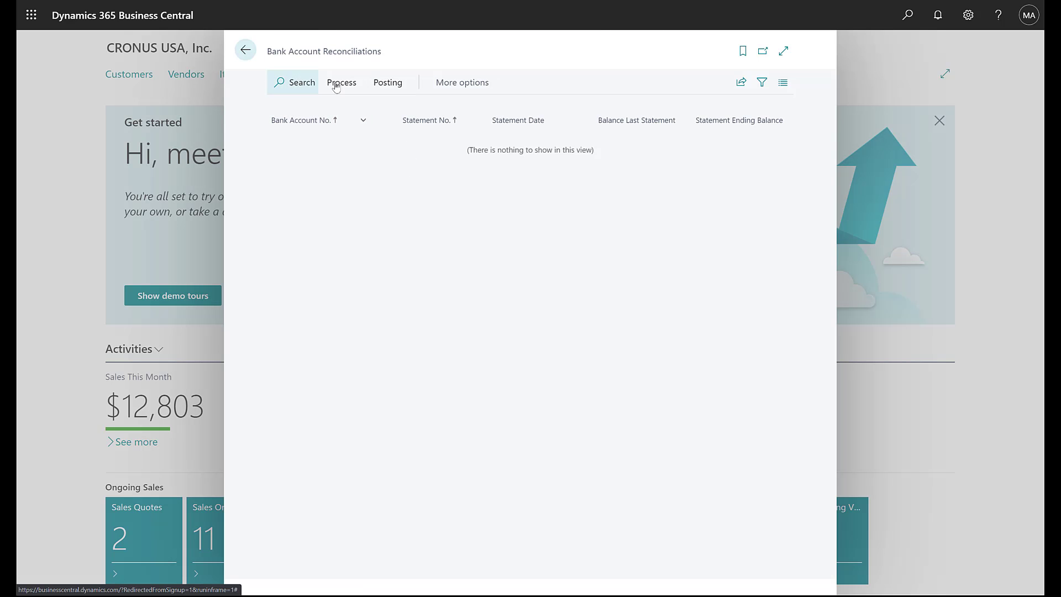
{"action": "left_click", "coordinate": [336, 84]}
{"action": "left_click", "coordinate": [293, 110]}
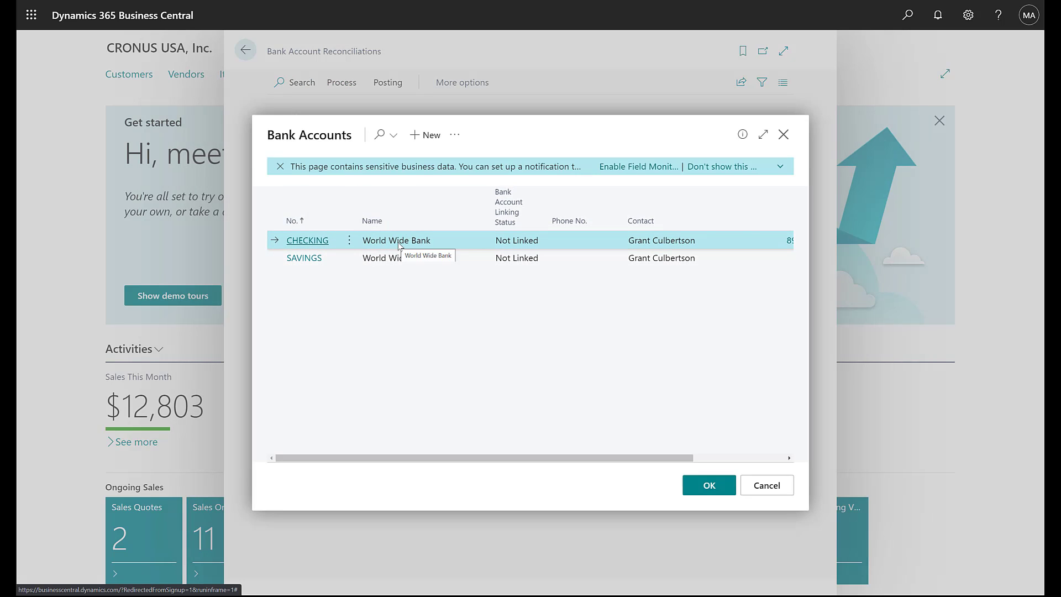
{"action": "left_click", "coordinate": [709, 486]}
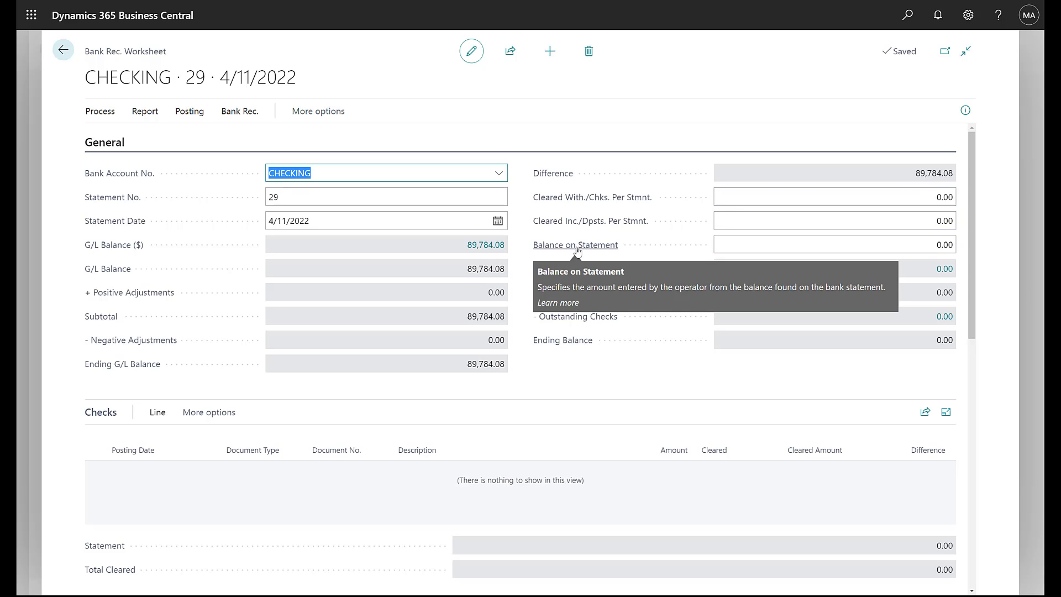
{"action": "mouse_move", "coordinate": [572, 249]}
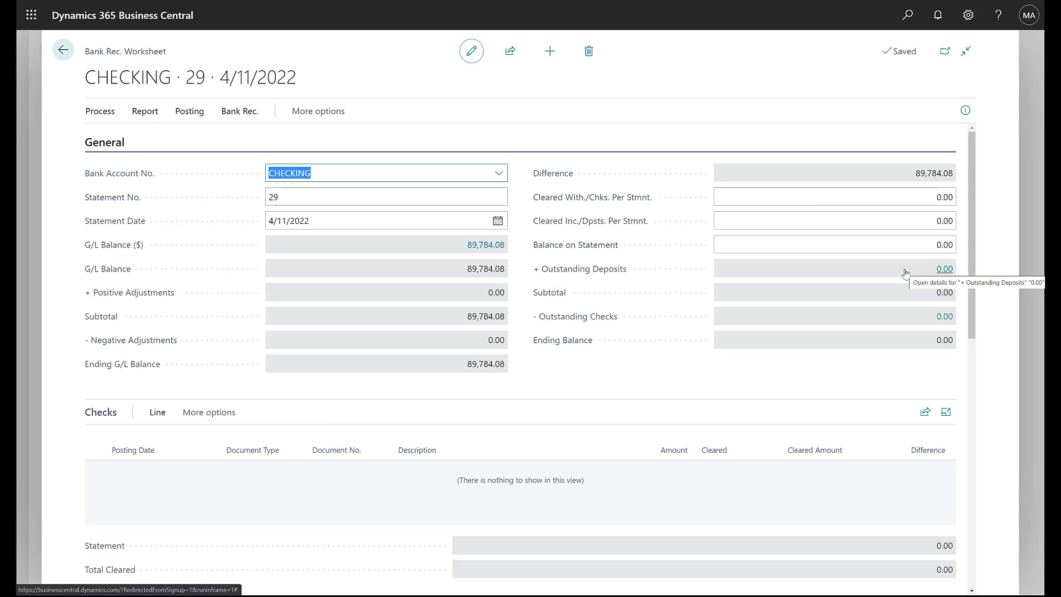
{"action": "scroll", "coordinate": [658, 370], "scroll_direction": "down", "scroll_amount": 3}
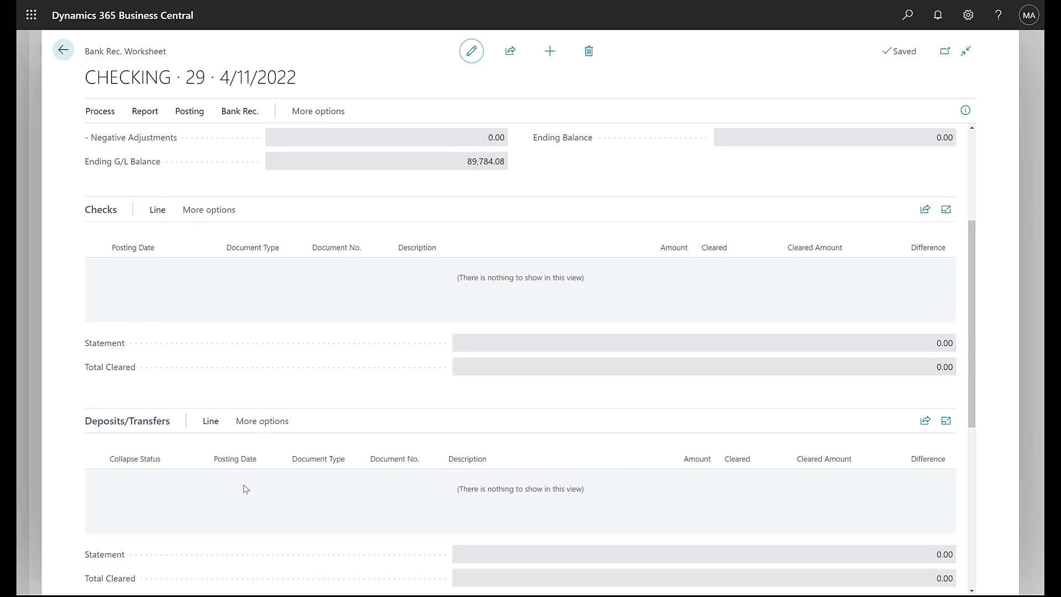
{"action": "scroll", "coordinate": [259, 475], "scroll_direction": "down", "scroll_amount": 2}
{"action": "scroll", "coordinate": [269, 472], "scroll_direction": "down", "scroll_amount": 2}
{"action": "scroll", "coordinate": [359, 467], "scroll_direction": "up", "scroll_amount": 5}
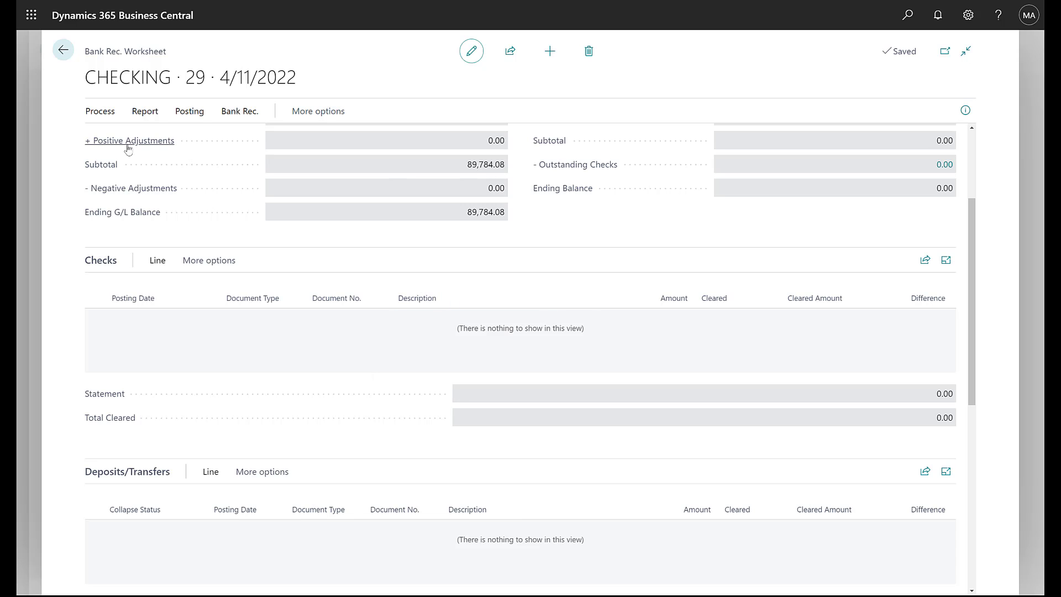
Run Suggest Lines with record type Both and Replace existing lines on, bringing in checks 200–208.
{"action": "left_click", "coordinate": [103, 114]}
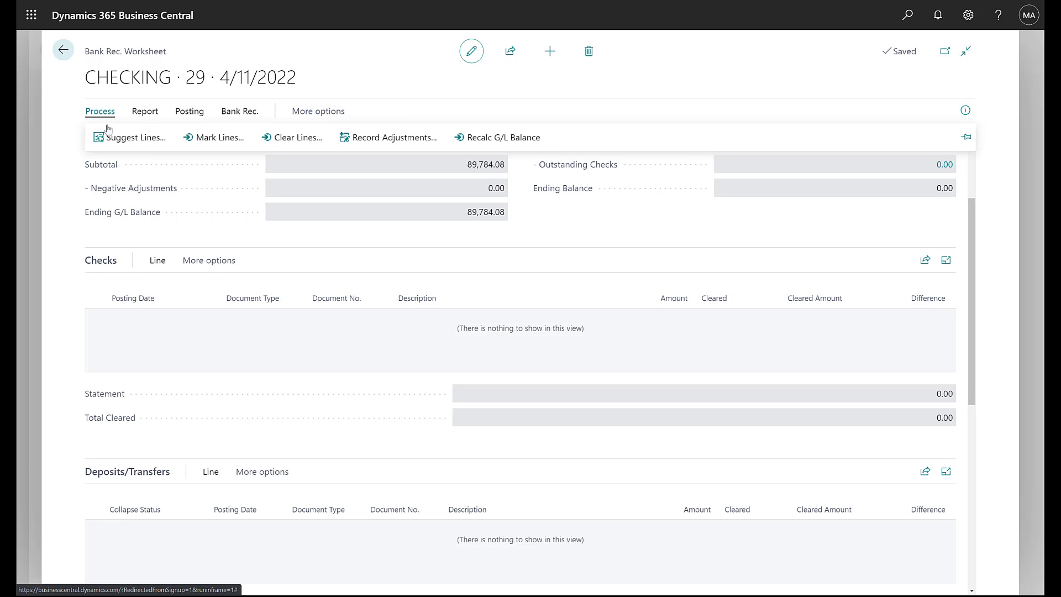
{"action": "left_click", "coordinate": [123, 139]}
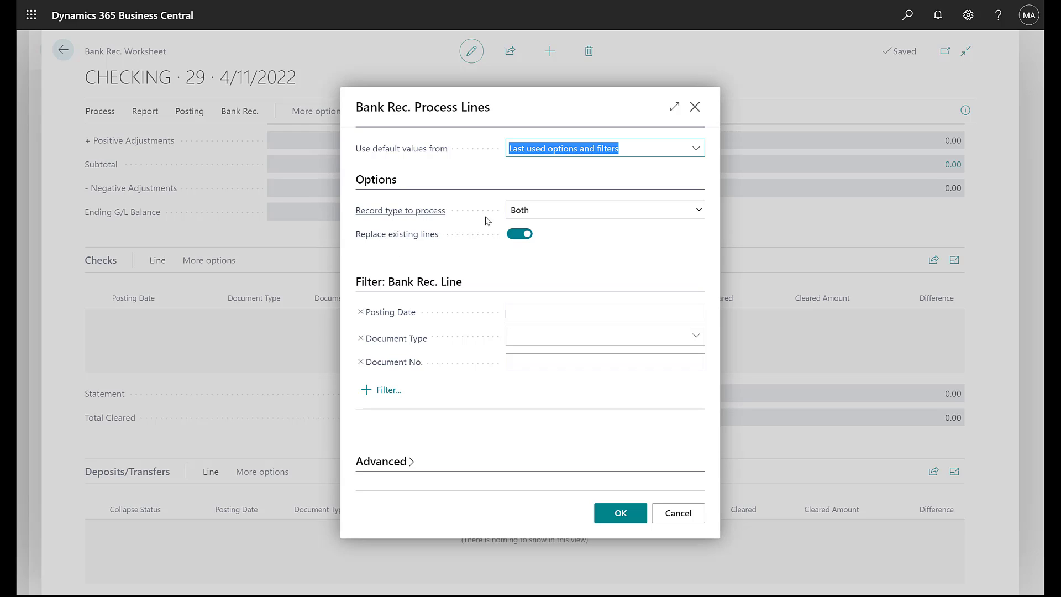
{"action": "left_click", "coordinate": [699, 211]}
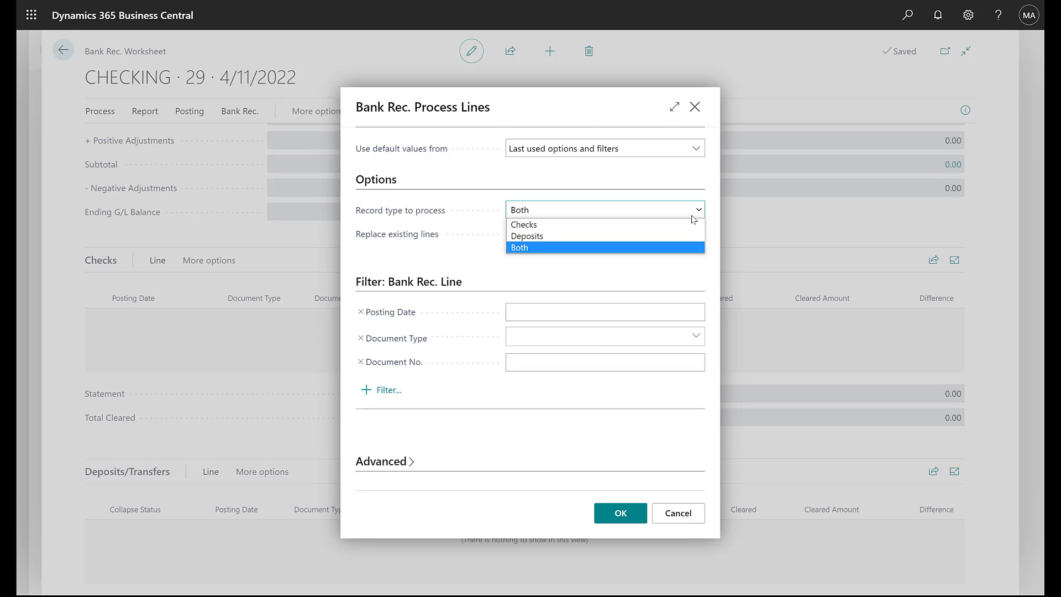
{"action": "left_click", "coordinate": [541, 250]}
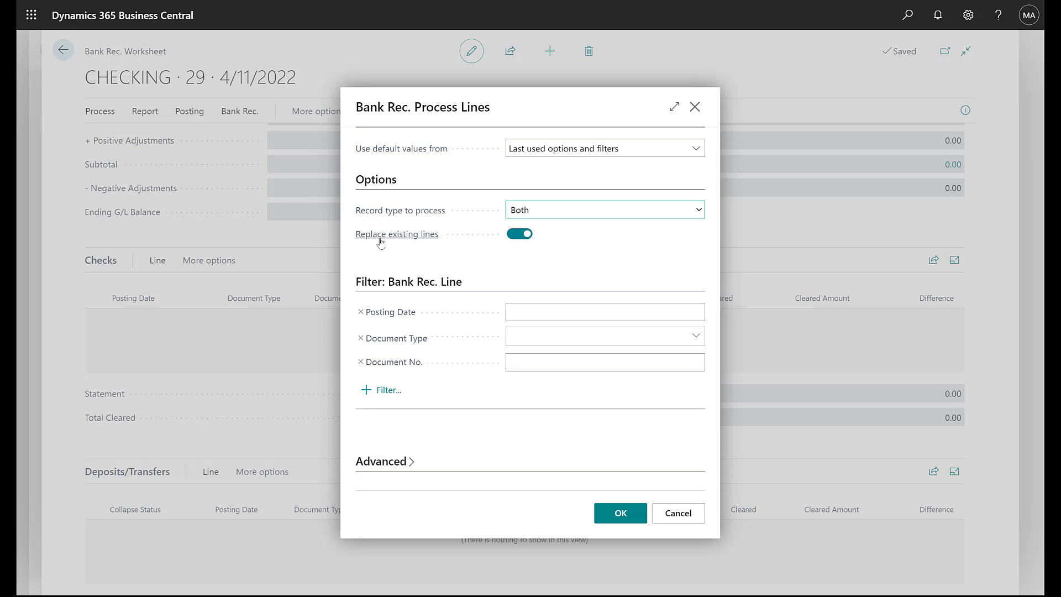
{"action": "mouse_move", "coordinate": [380, 243]}
{"action": "mouse_move", "coordinate": [430, 239]}
{"action": "left_click", "coordinate": [624, 518]}
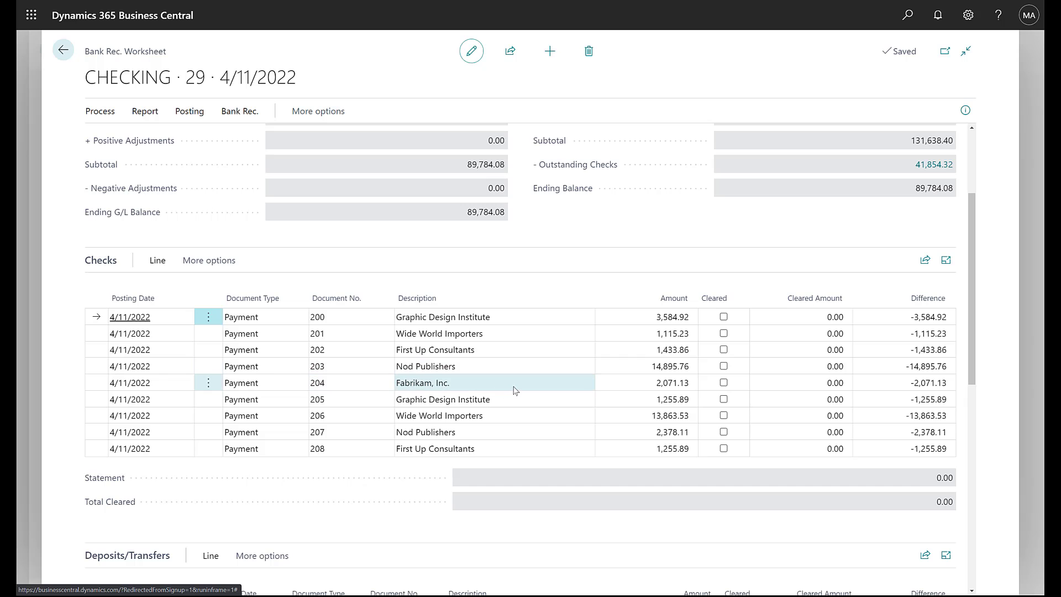
{"action": "scroll", "coordinate": [513, 389], "scroll_direction": "up", "scroll_amount": 3}
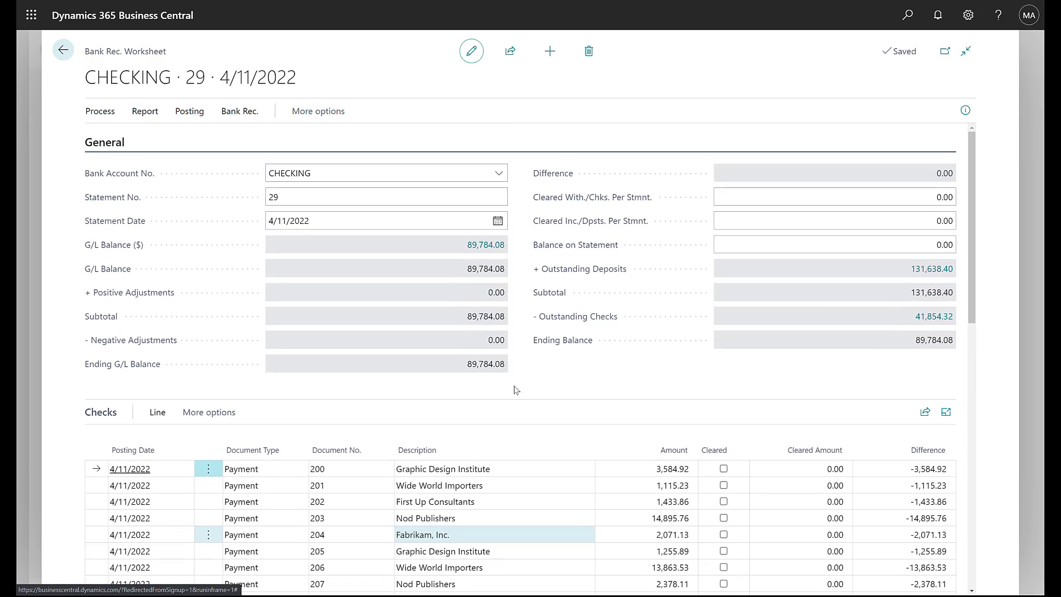
{"action": "scroll", "coordinate": [519, 387], "scroll_direction": "down", "scroll_amount": 4}
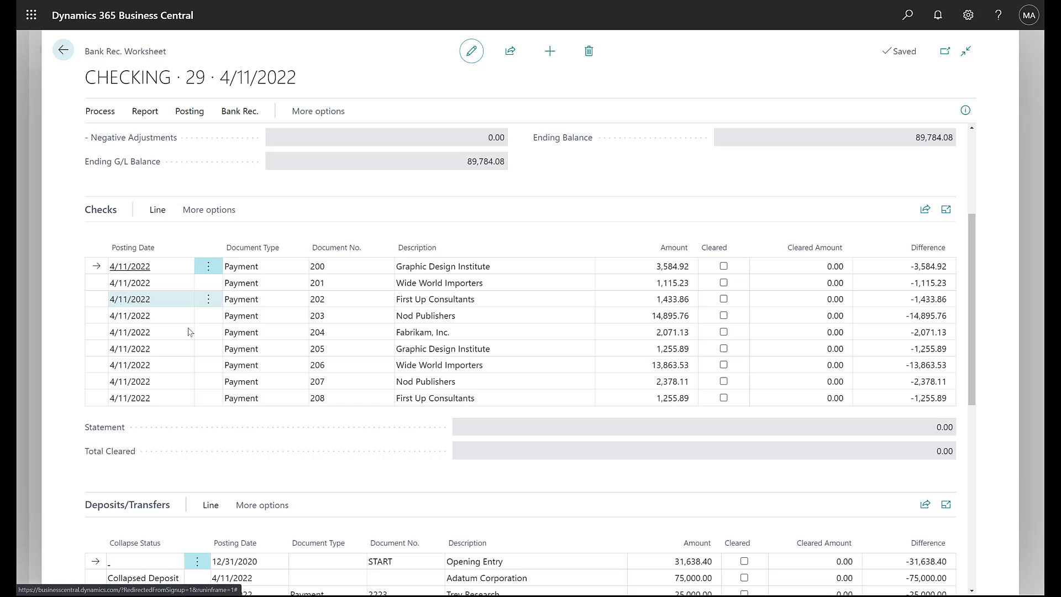
{"action": "scroll", "coordinate": [481, 354], "scroll_direction": "down", "scroll_amount": 4}
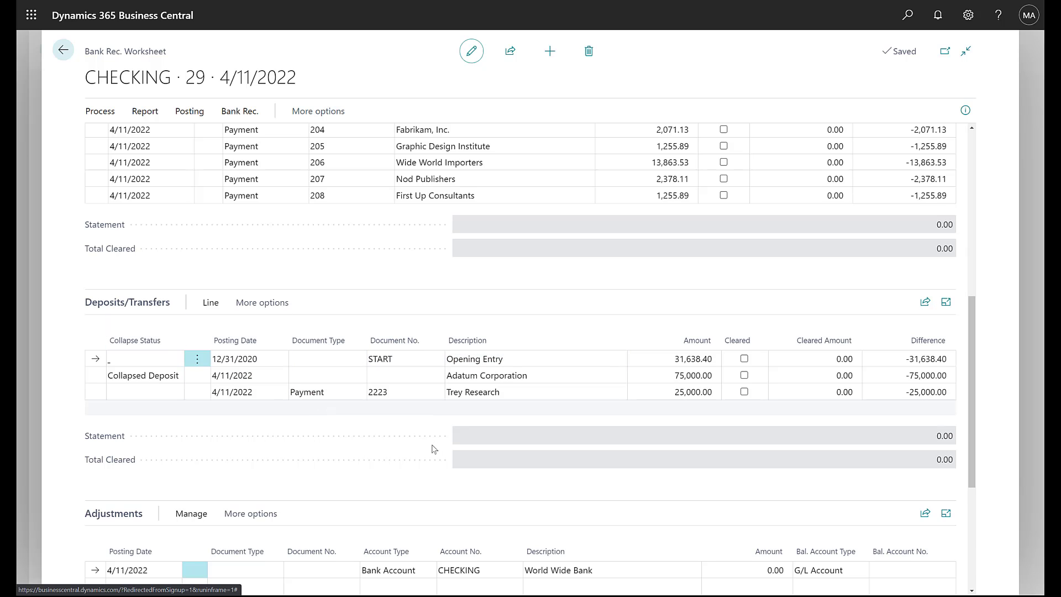
{"action": "scroll", "coordinate": [438, 445], "scroll_direction": "up", "scroll_amount": 4}
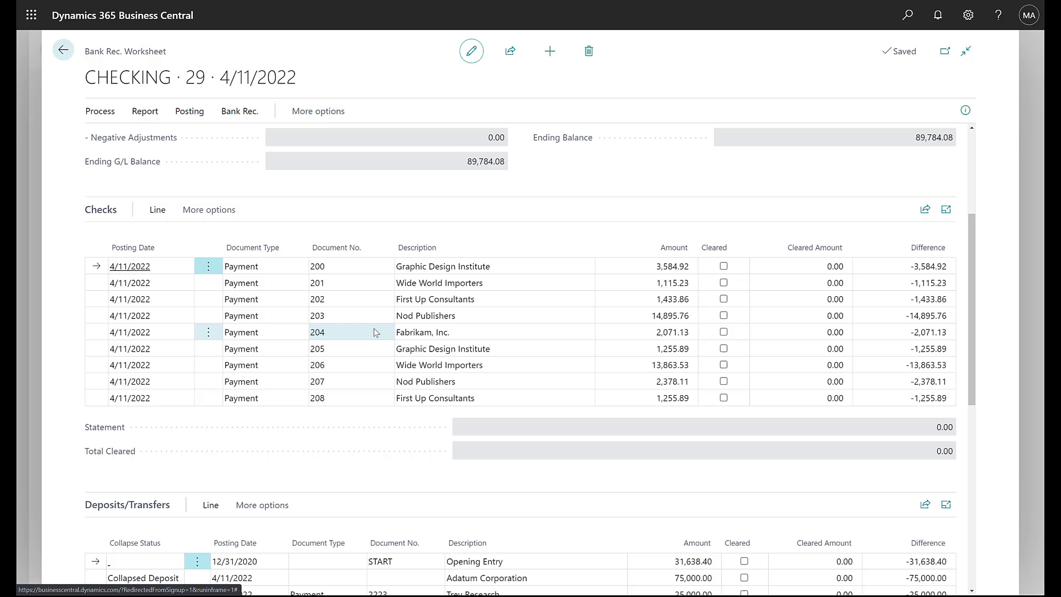
{"action": "scroll", "coordinate": [381, 340], "scroll_direction": "down", "scroll_amount": 3}
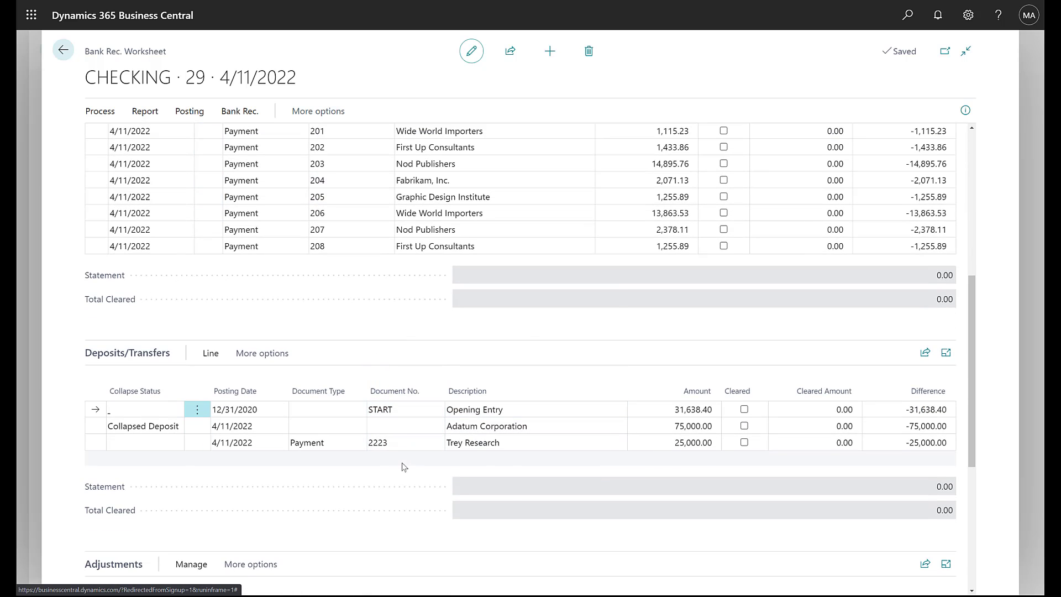
{"action": "scroll", "coordinate": [393, 442], "scroll_direction": "down", "scroll_amount": 4}
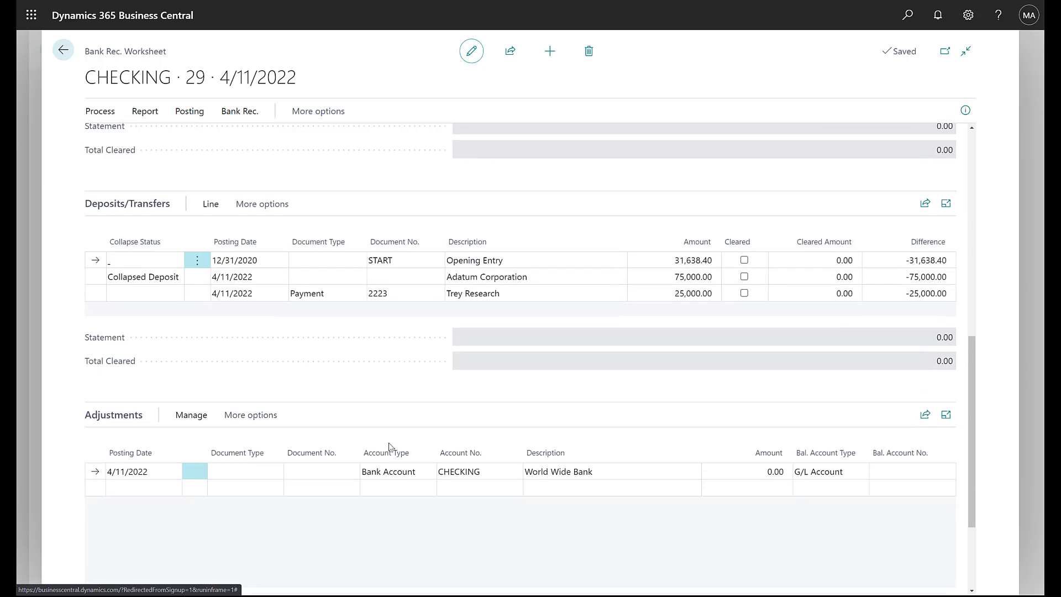
{"action": "scroll", "coordinate": [391, 443], "scroll_direction": "up", "scroll_amount": 4}
{"action": "scroll", "coordinate": [391, 444], "scroll_direction": "up", "scroll_amount": 3}
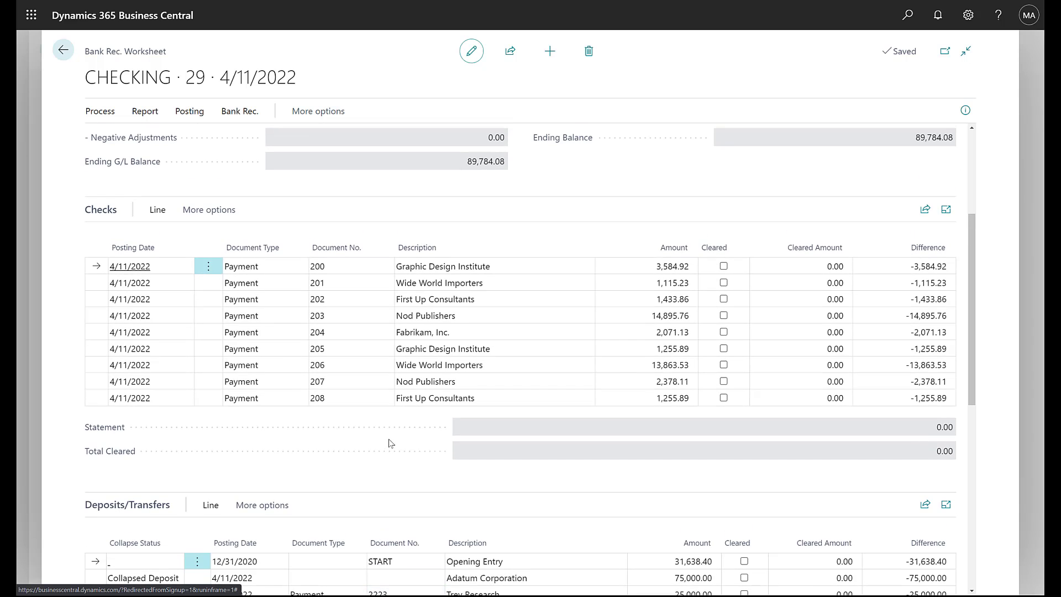
{"action": "scroll", "coordinate": [615, 433], "scroll_direction": "down", "scroll_amount": 3}
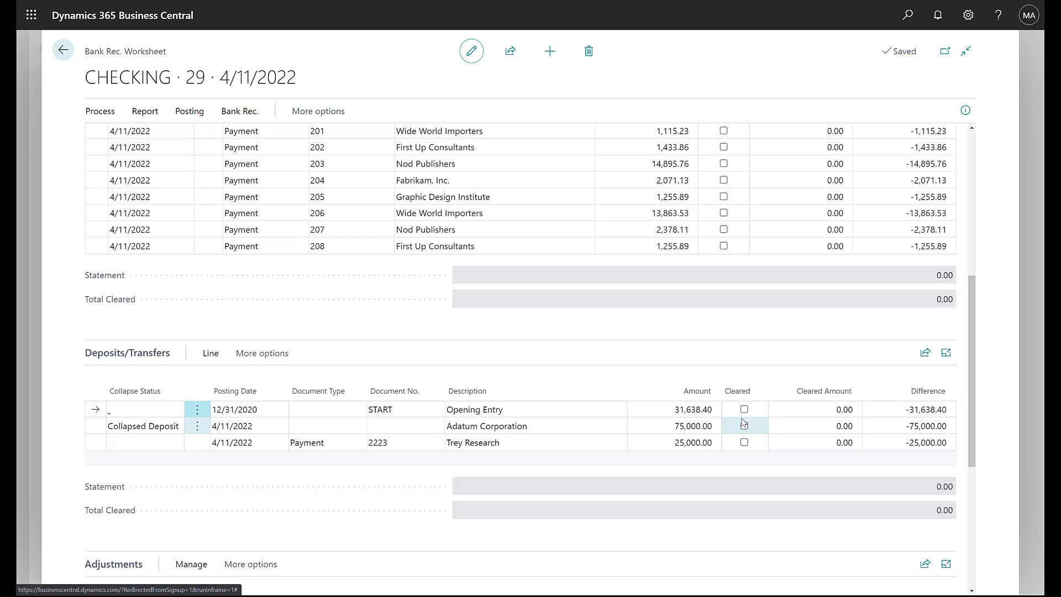
Mark the Opening Entry, Adatum Corporation and Trey Research deposits as cleared.
{"action": "left_click", "coordinate": [744, 409]}
{"action": "left_click", "coordinate": [744, 425]}
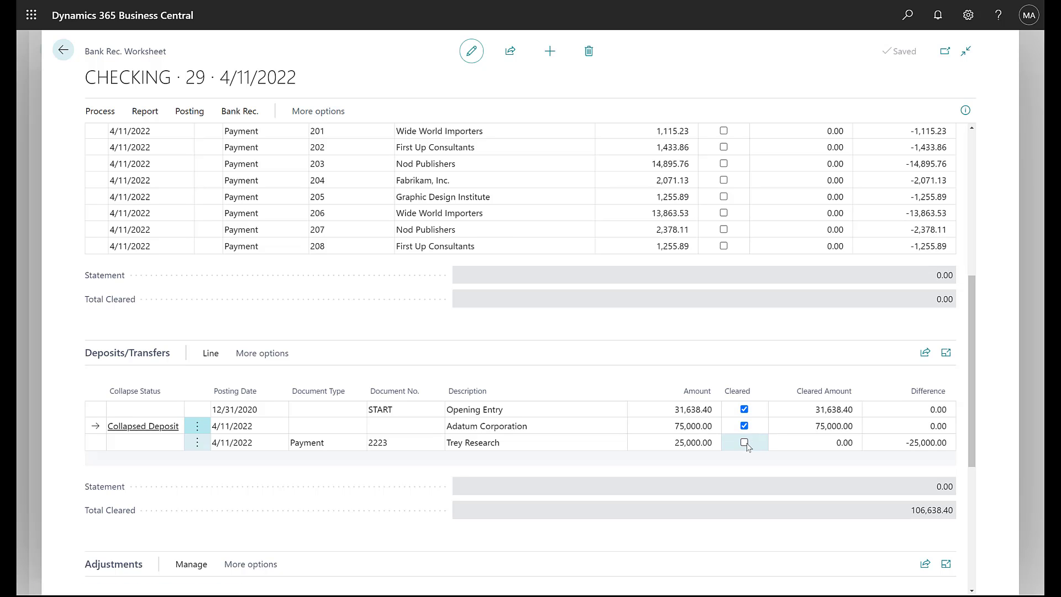
{"action": "left_click", "coordinate": [744, 443]}
Mark checks 200 through 206 as cleared, leaving outstanding checks at 3,634.00.
{"action": "scroll", "coordinate": [771, 270], "scroll_direction": "up", "scroll_amount": 2}
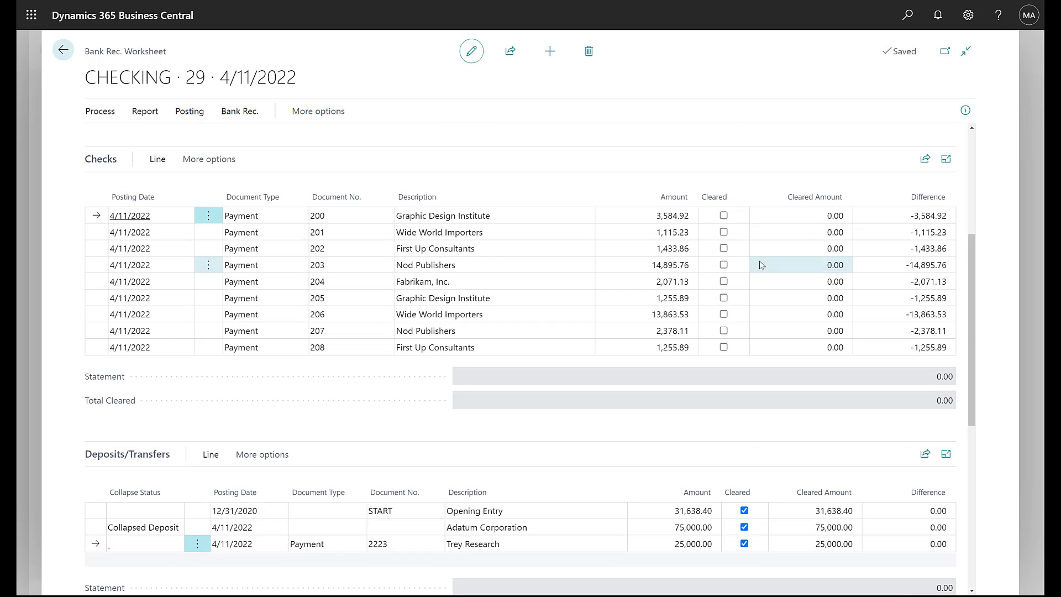
{"action": "left_click", "coordinate": [723, 215]}
{"action": "left_click", "coordinate": [723, 231]}
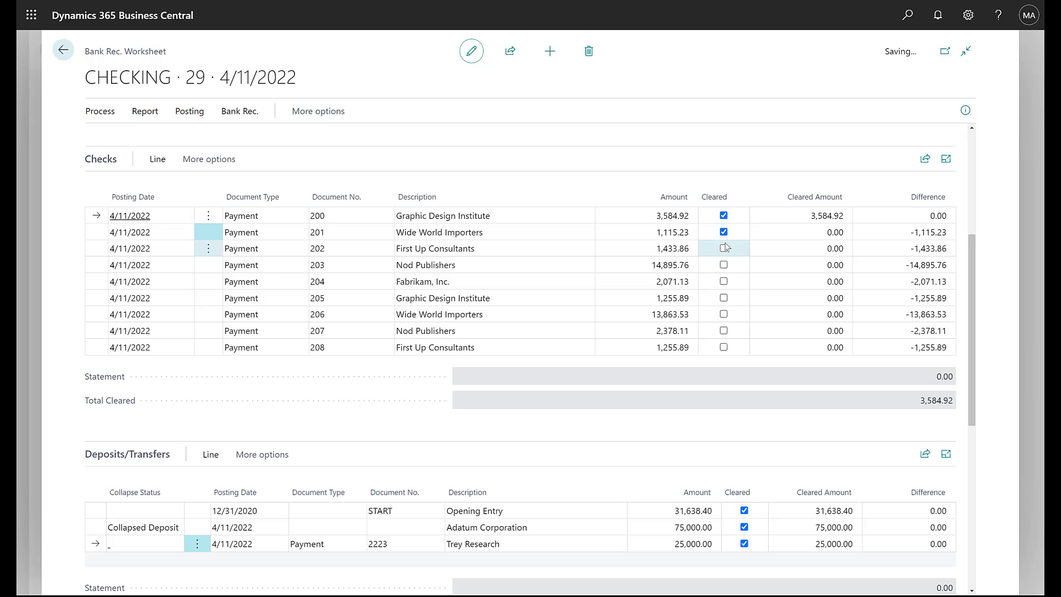
{"action": "left_click", "coordinate": [724, 248]}
{"action": "left_click", "coordinate": [723, 265]}
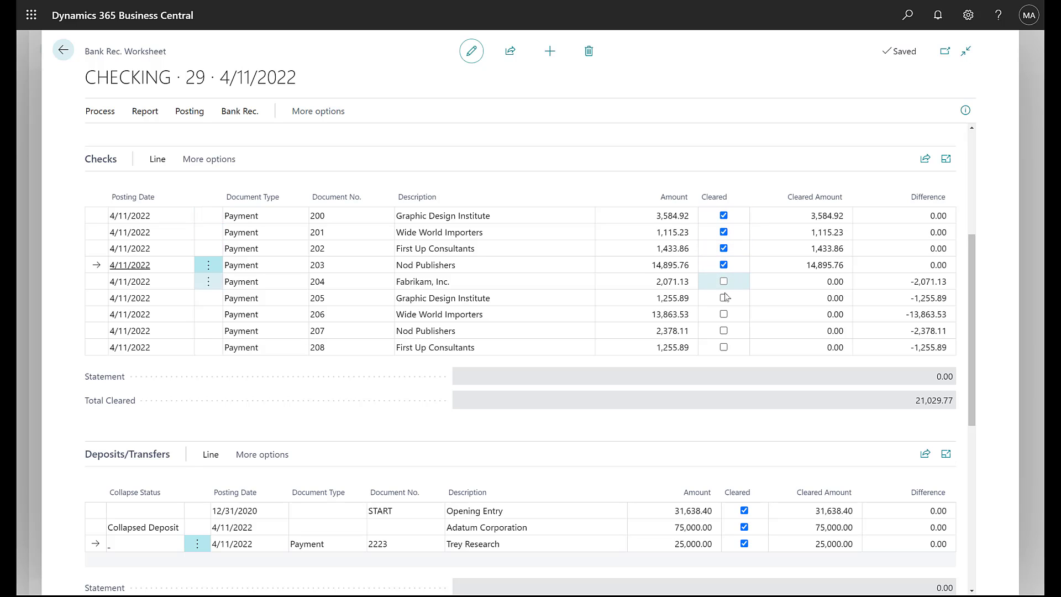
{"action": "left_click", "coordinate": [723, 281]}
{"action": "left_click", "coordinate": [725, 299]}
{"action": "left_click", "coordinate": [723, 314]}
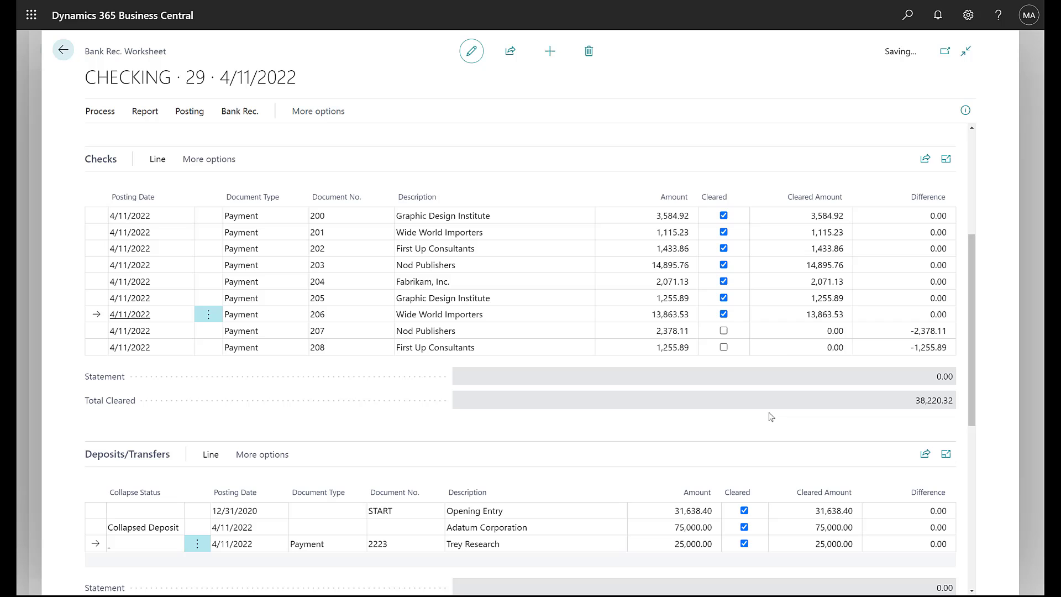
{"action": "scroll", "coordinate": [780, 392], "scroll_direction": "down", "scroll_amount": 3}
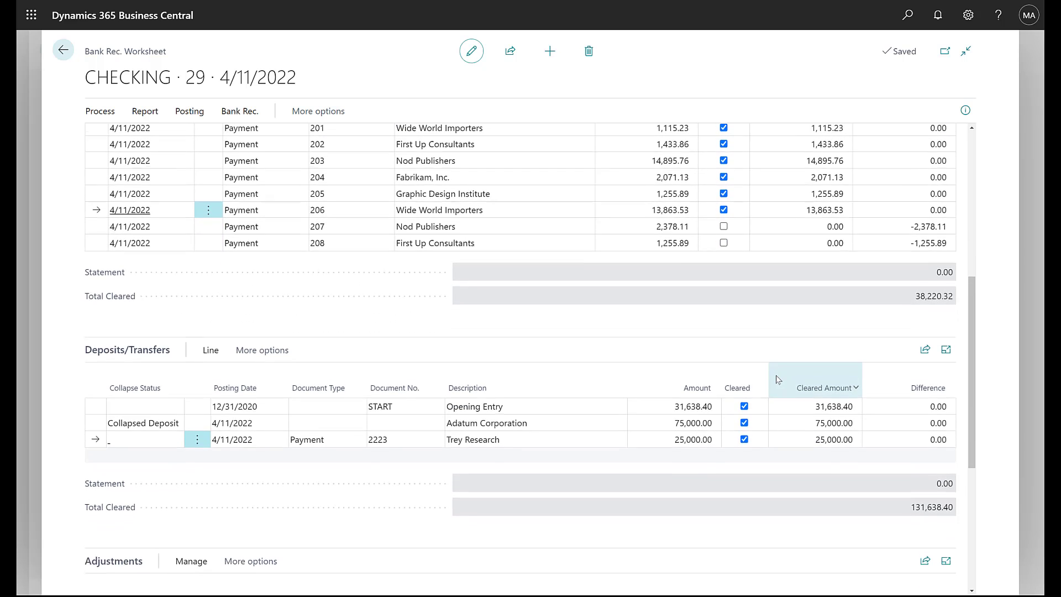
{"action": "scroll", "coordinate": [777, 379], "scroll_direction": "up", "scroll_amount": 7}
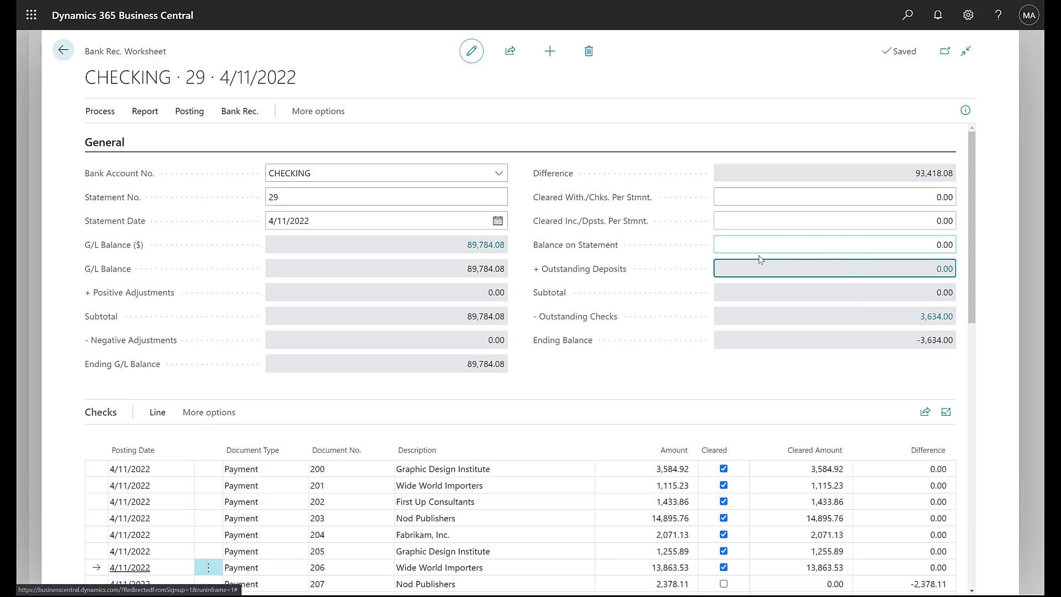
Enter 93,398.08 as the Balance on Statement.
{"action": "left_click", "coordinate": [883, 245]}
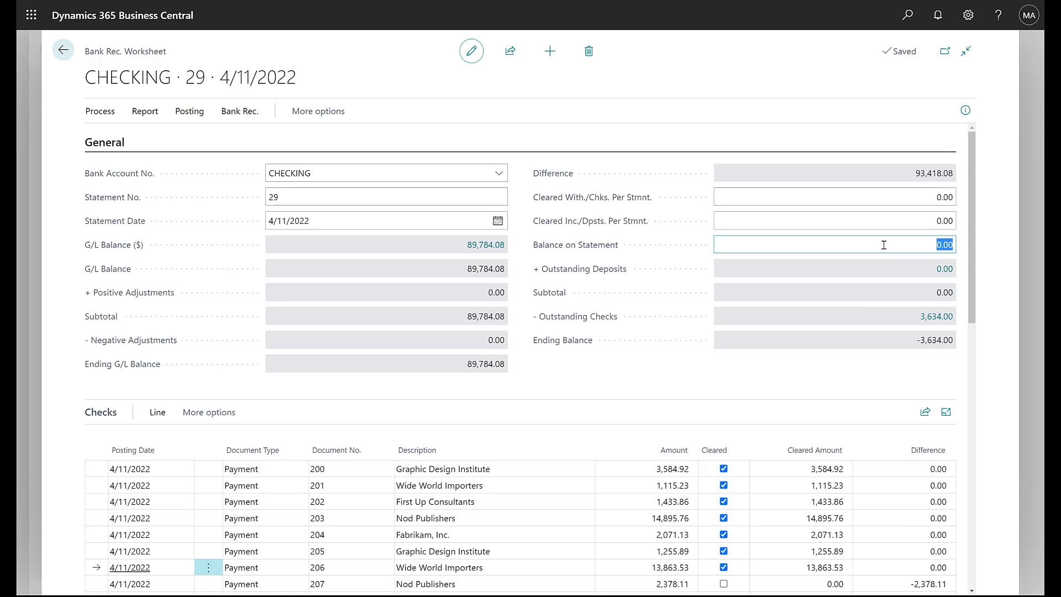
{"action": "type", "text": "93398.08"}
{"action": "key", "text": "Tab"}
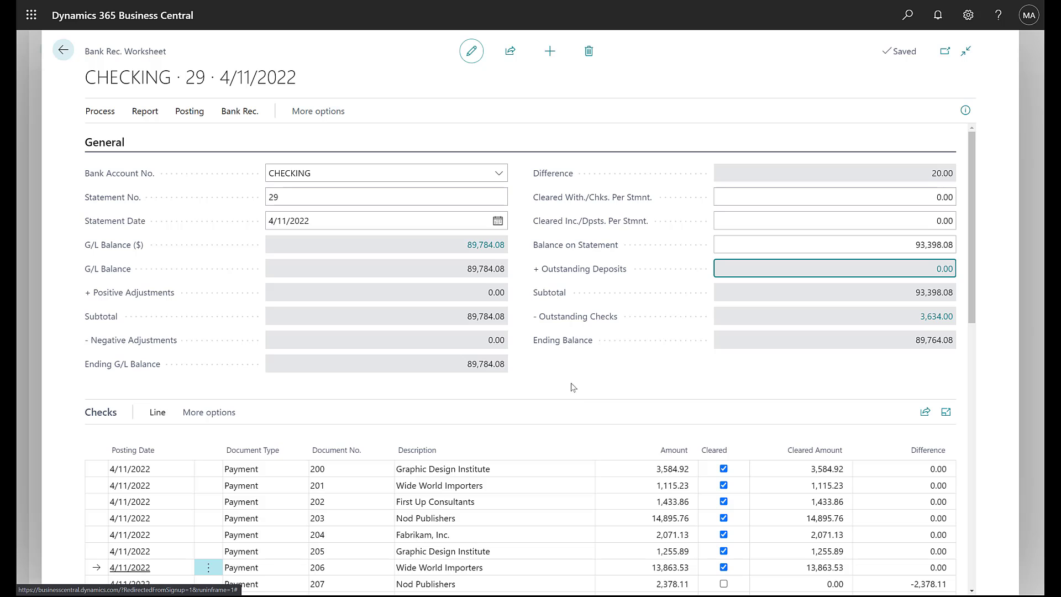
Fill the adjustment line with document 1111, amount -20 and balancing account 60400.
{"action": "scroll", "coordinate": [573, 388], "scroll_direction": "down", "scroll_amount": 12}
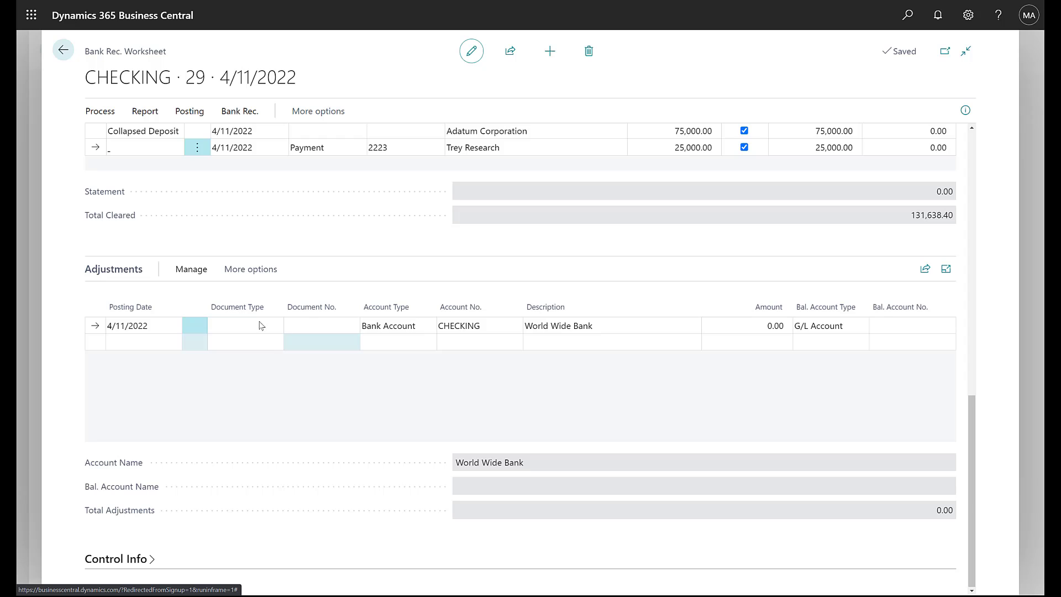
{"action": "left_click", "coordinate": [319, 327]}
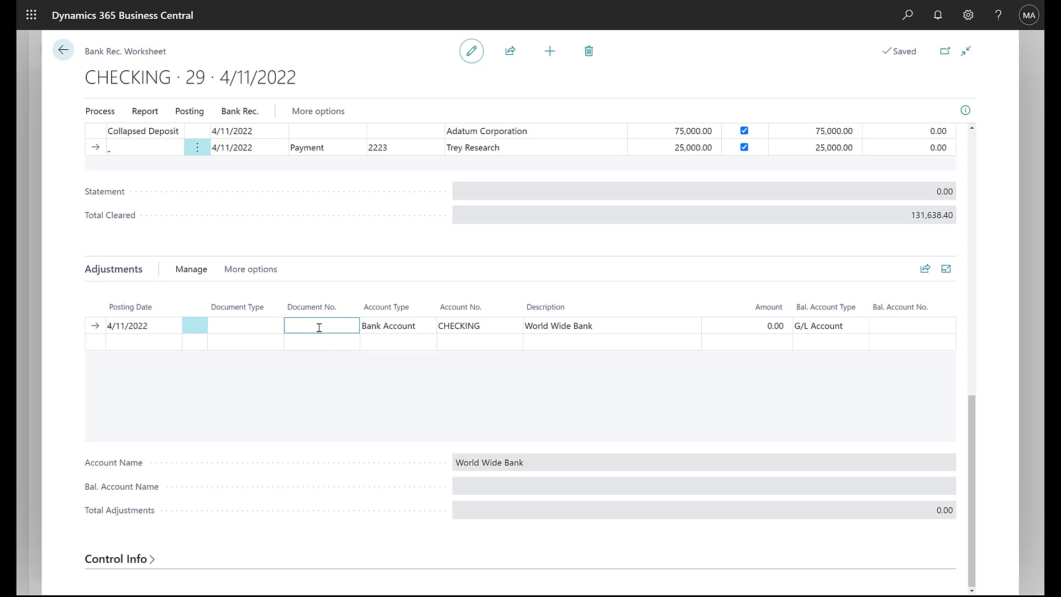
{"action": "type", "text": "1111"}
{"action": "key", "text": "Tab"}
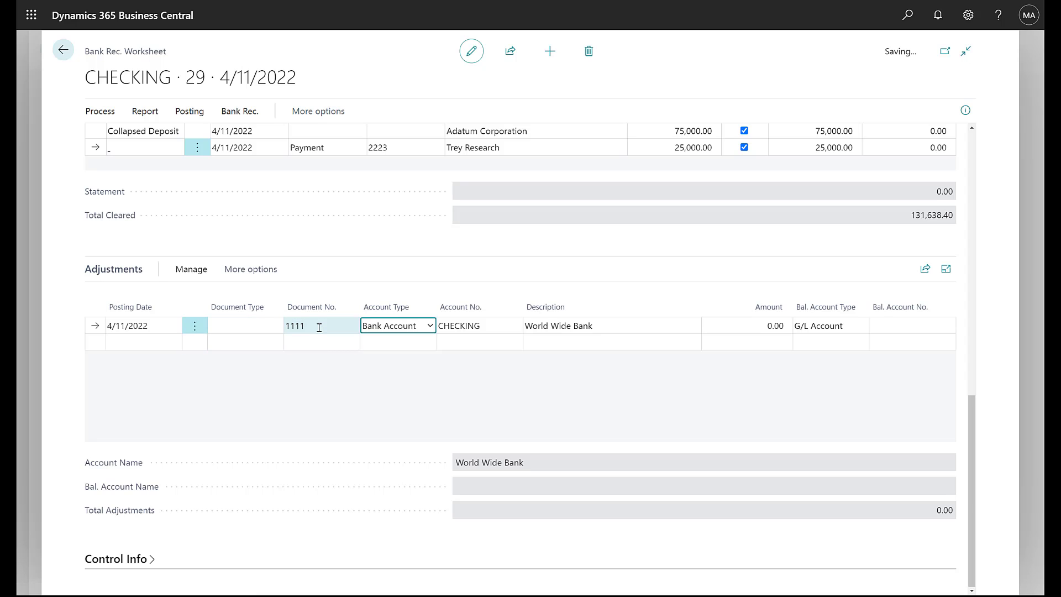
{"action": "key", "text": "Tab"}
{"action": "key", "text": "Tab"}
{"action": "key", "text": "Tab"}
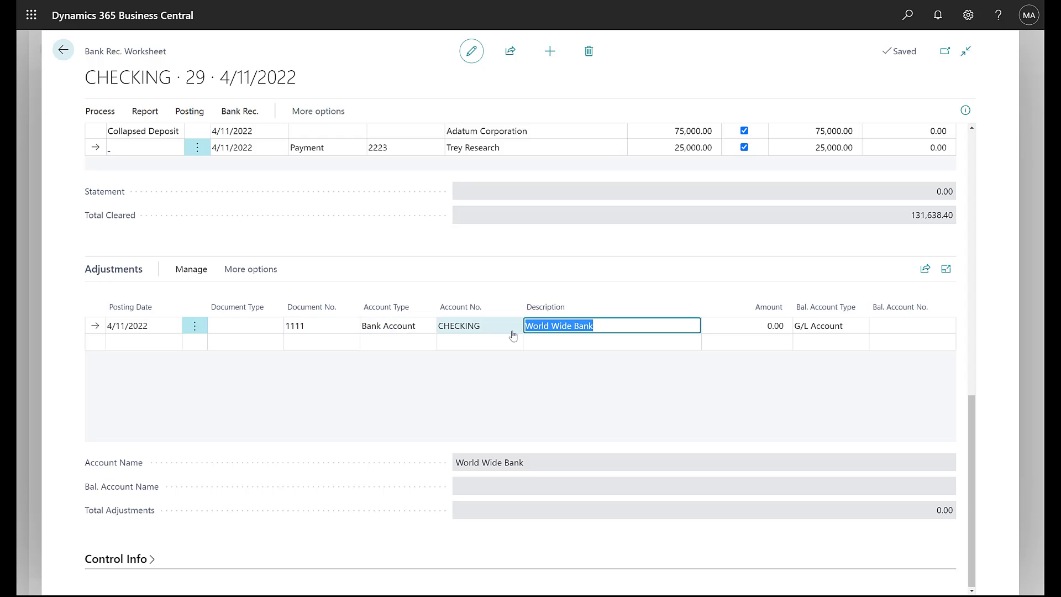
{"action": "type", "text": "-20"}
{"action": "key", "text": "Tab"}
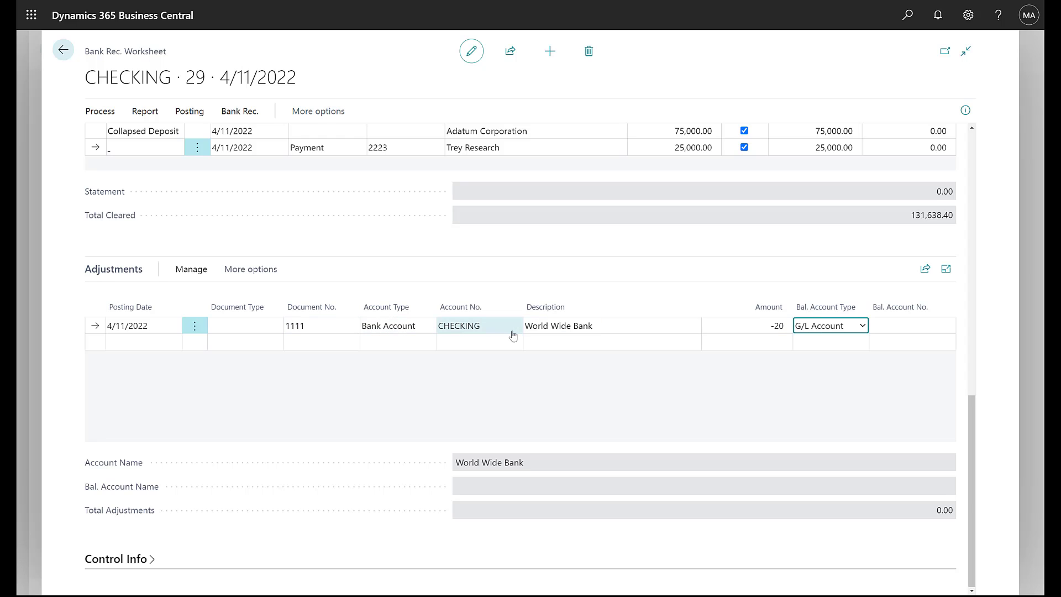
{"action": "key", "text": "Tab"}
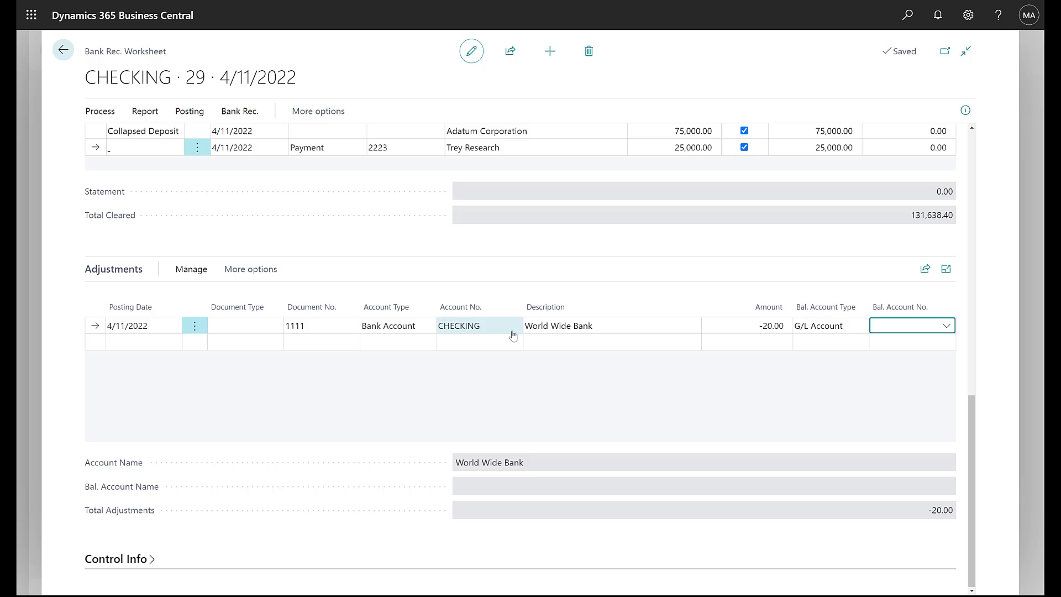
{"action": "type", "text": "60400"}
{"action": "key", "text": "Tab"}
{"action": "scroll", "coordinate": [513, 335], "scroll_direction": "up", "scroll_amount": 1}
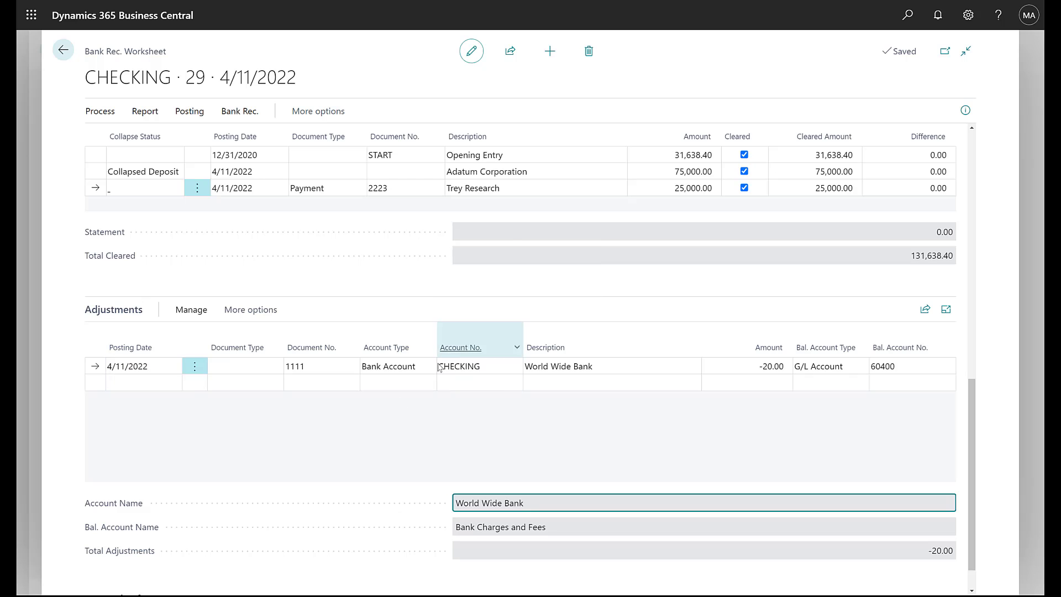
{"action": "scroll", "coordinate": [630, 387], "scroll_direction": "up", "scroll_amount": 6}
{"action": "scroll", "coordinate": [654, 379], "scroll_direction": "up", "scroll_amount": 4}
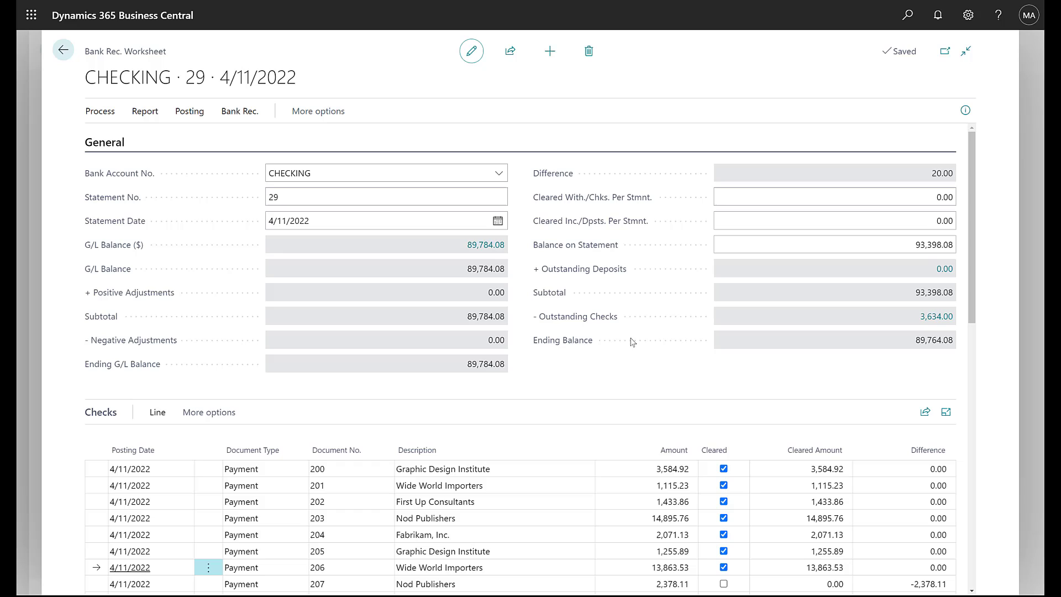
Refresh the totals and confirm -20.00 negative adjustments and a 0.00 difference.
{"action": "left_click", "coordinate": [951, 190]}
{"action": "scroll", "coordinate": [572, 383], "scroll_direction": "down", "scroll_amount": 7}
{"action": "scroll", "coordinate": [572, 383], "scroll_direction": "down", "scroll_amount": 3}
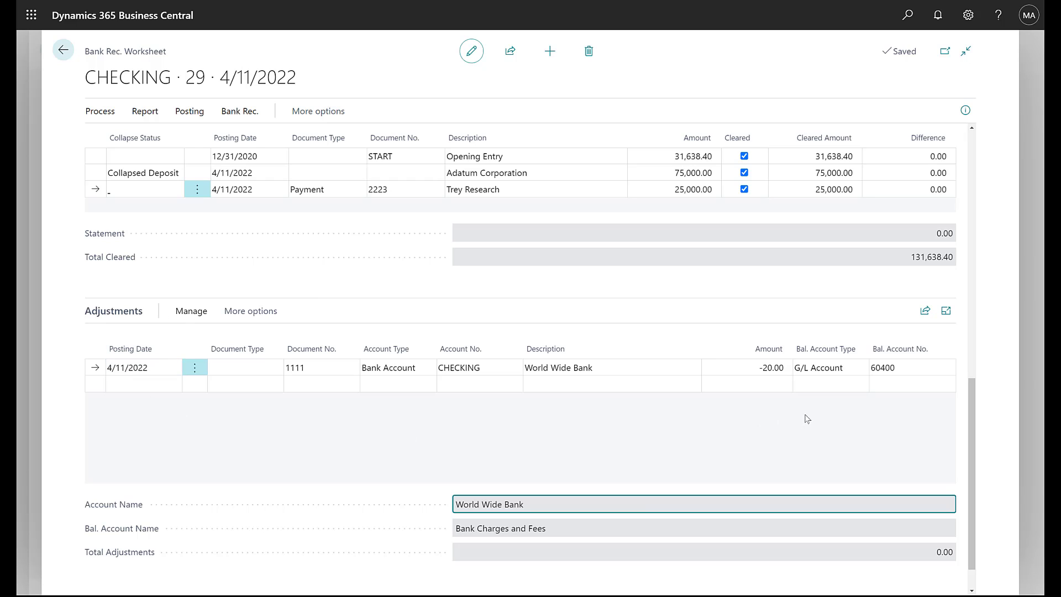
{"action": "scroll", "coordinate": [751, 398], "scroll_direction": "up", "scroll_amount": 6}
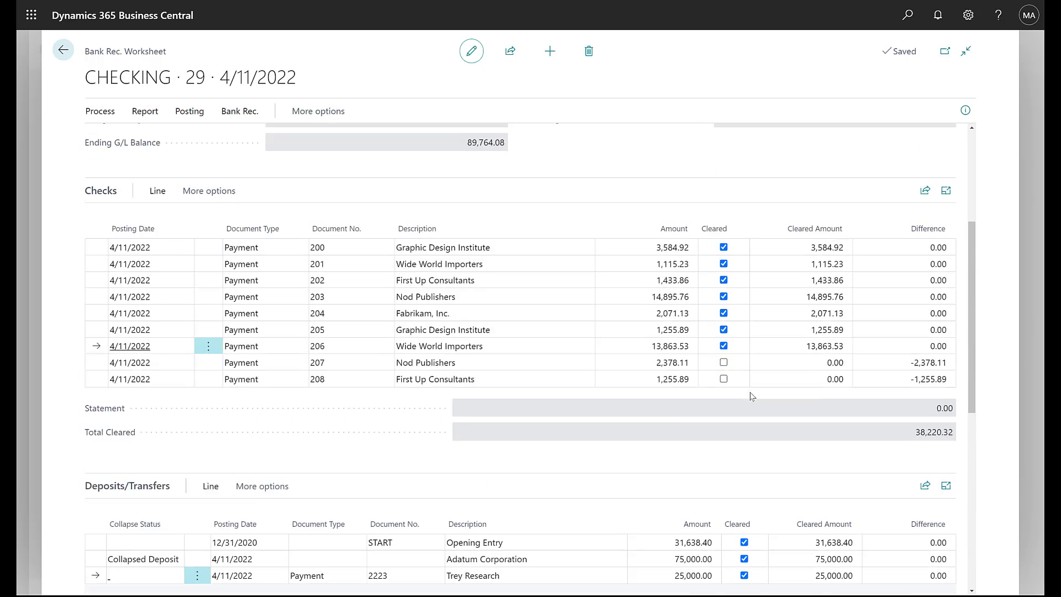
{"action": "scroll", "coordinate": [591, 384], "scroll_direction": "up", "scroll_amount": 3}
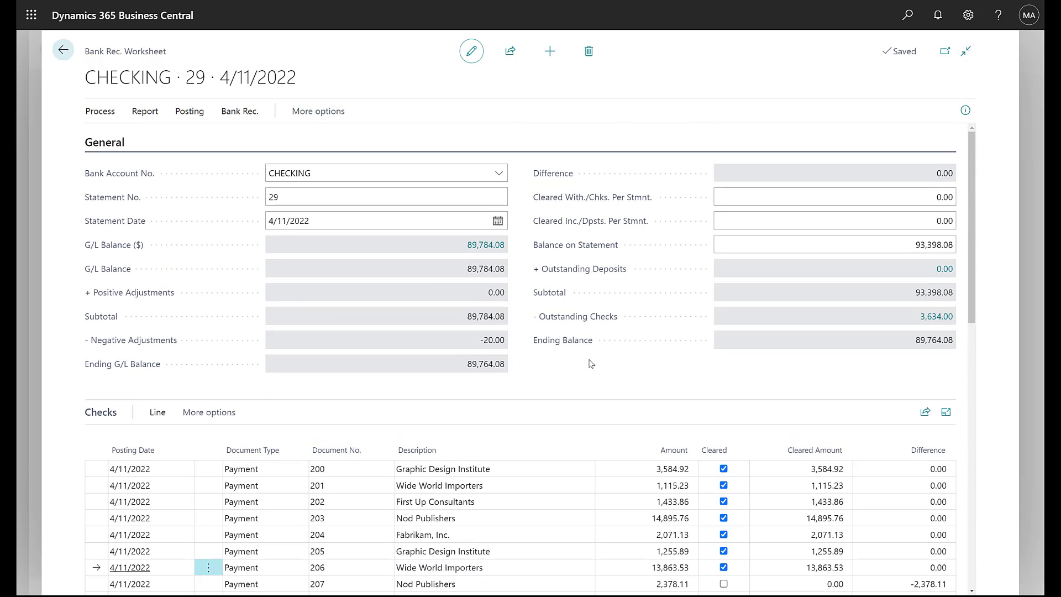
{"action": "mouse_move", "coordinate": [577, 341]}
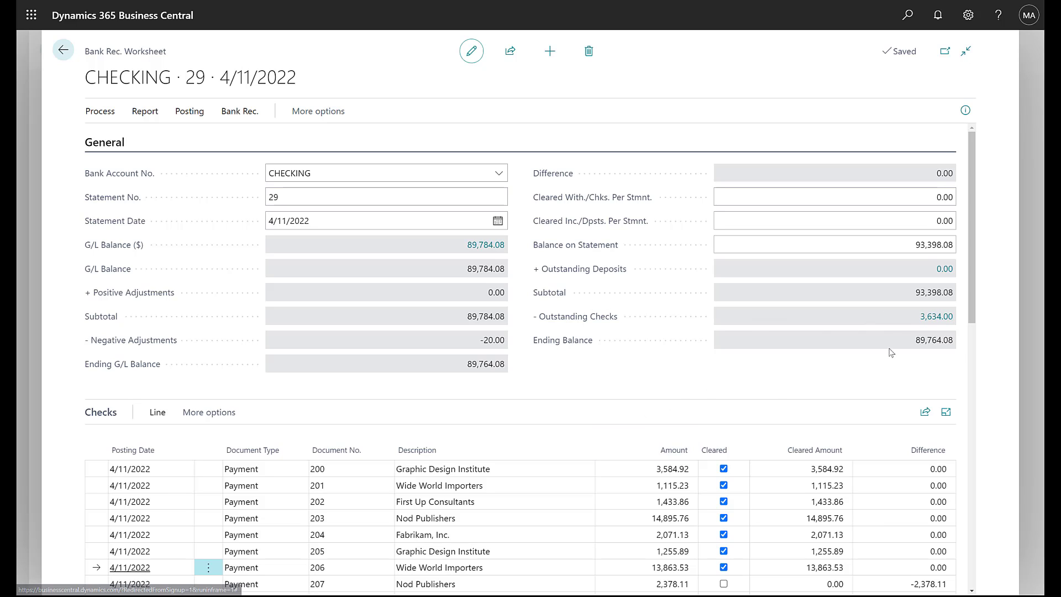
{"action": "left_click", "coordinate": [939, 316]}
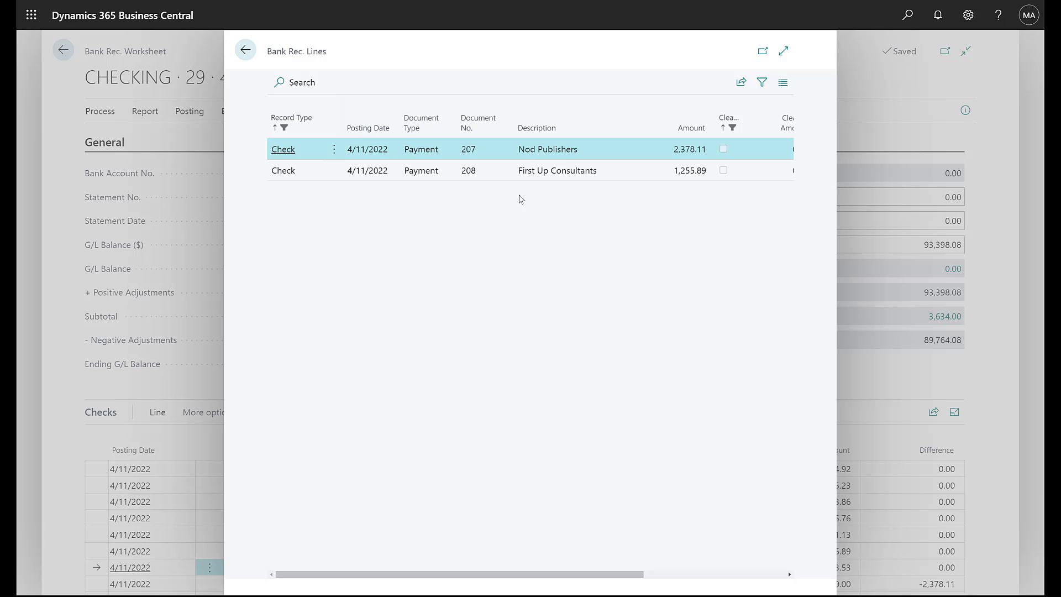
{"action": "left_click", "coordinate": [245, 50]}
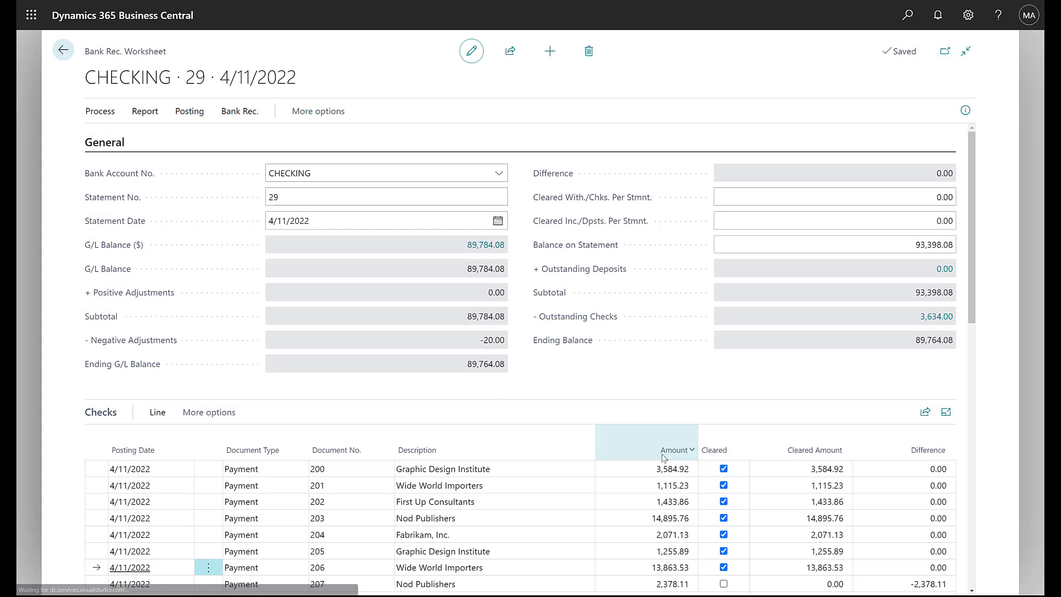
{"action": "scroll", "coordinate": [663, 457], "scroll_direction": "down", "scroll_amount": 3}
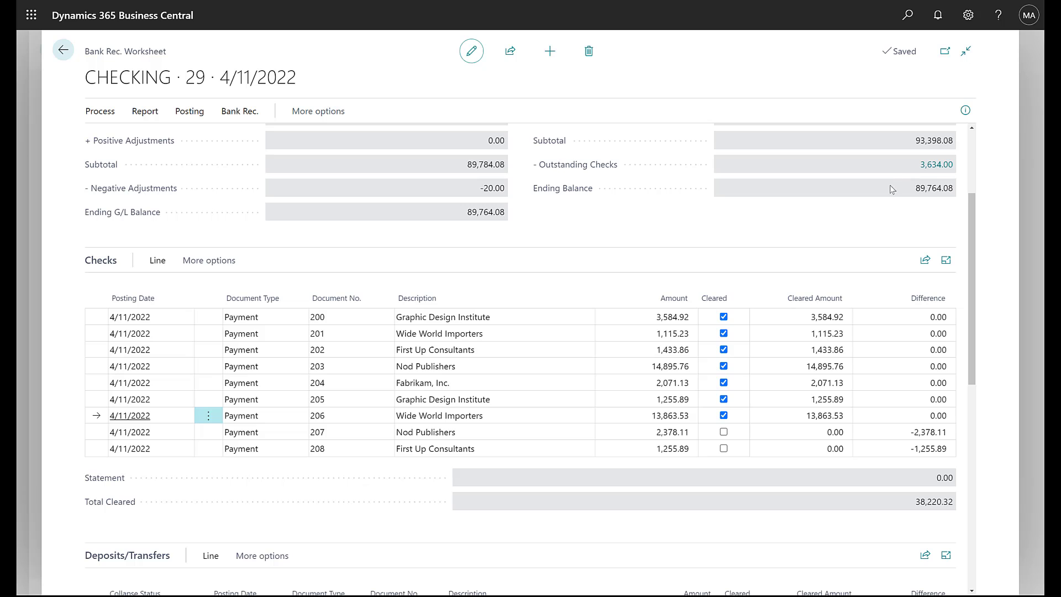
{"action": "scroll", "coordinate": [891, 190], "scroll_direction": "up", "scroll_amount": 2}
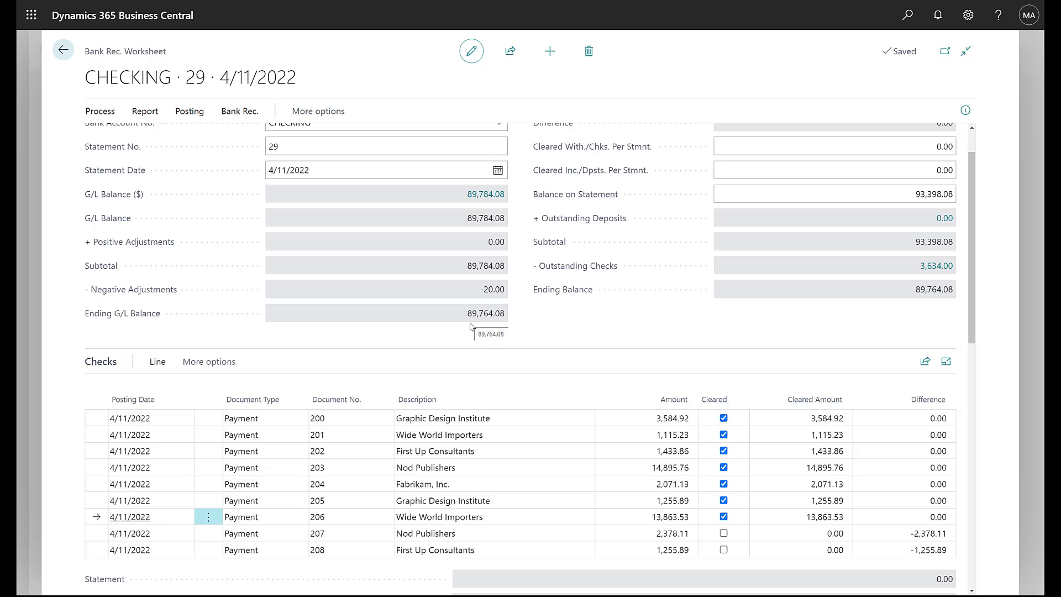
{"action": "scroll", "coordinate": [607, 322], "scroll_direction": "up", "scroll_amount": 1}
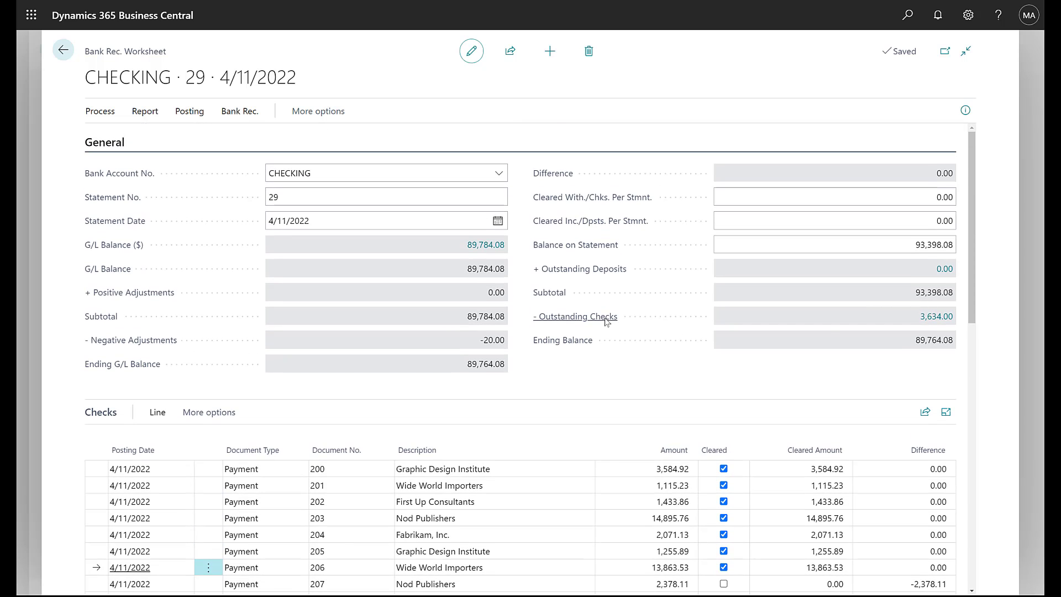
{"action": "mouse_move", "coordinate": [607, 323]}
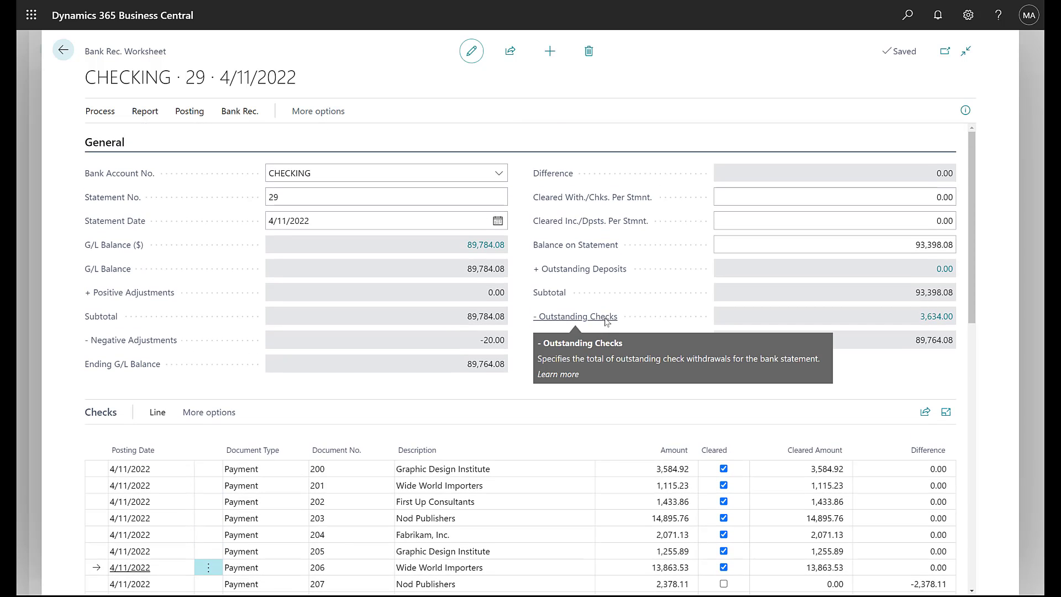